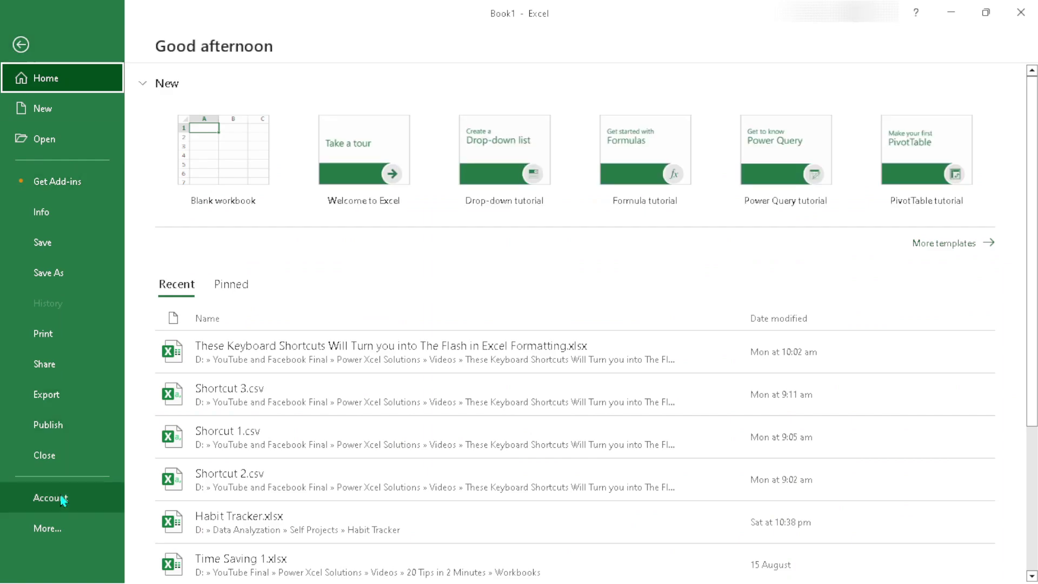
# Set new workbooks to include 3 sheets by default and create a new blank workbook
pyautogui.click(51, 530)
pyautogui.click(158, 404)
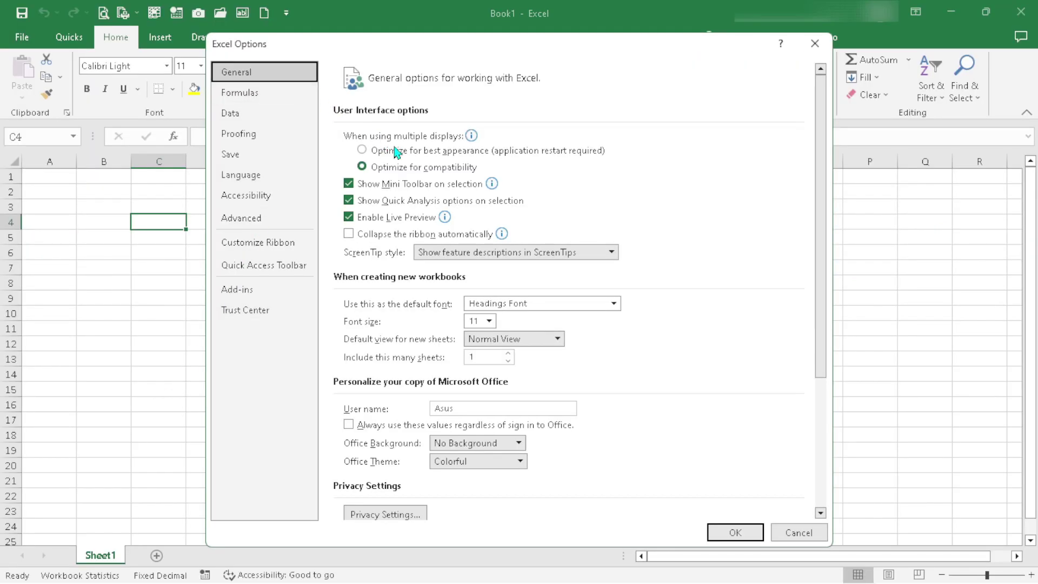
pyautogui.scroll(-3, 455, 249)
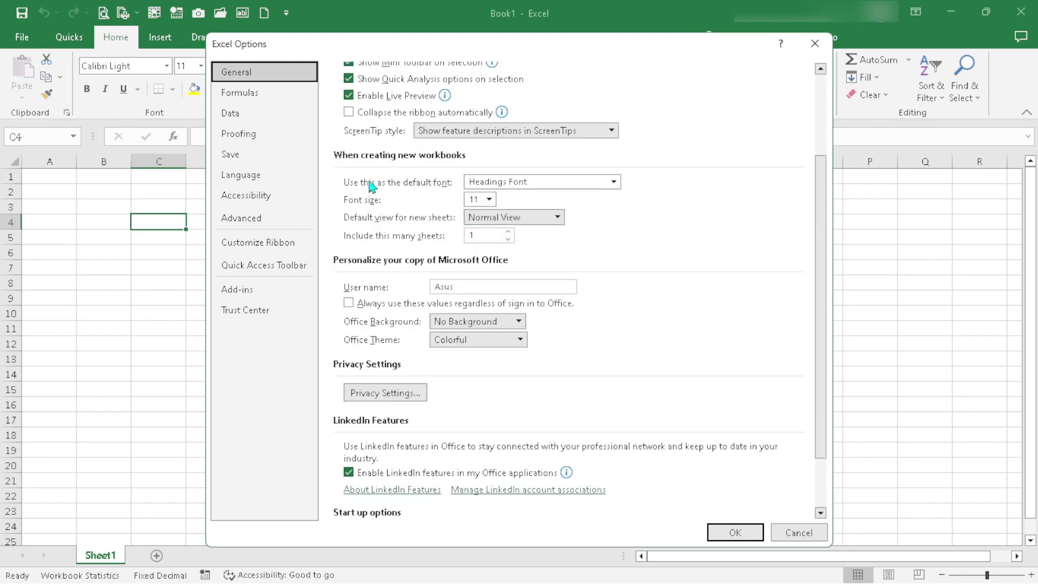
pyautogui.click(508, 232)
pyautogui.click(508, 232)
pyautogui.click(732, 534)
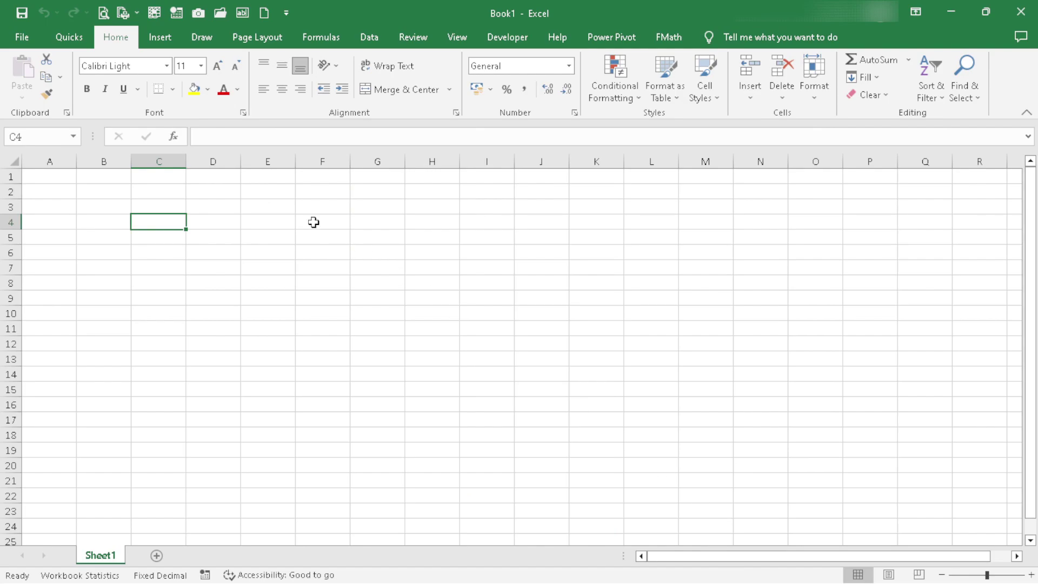
pyautogui.click(22, 37)
pyautogui.click(203, 133)
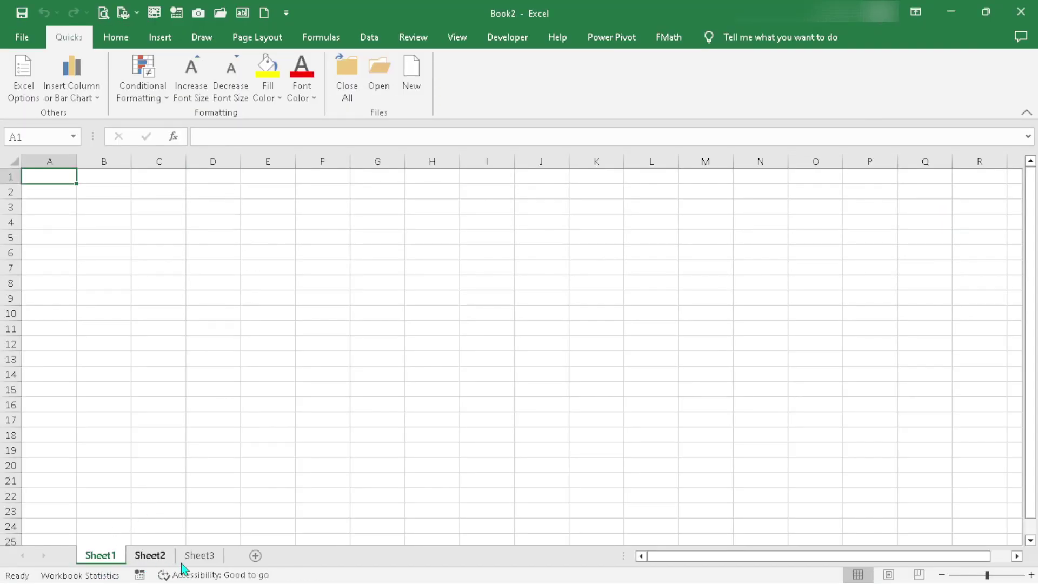
# Enter the text mONDAY in cell B2 of Sheet1, with capitals accidentally inverted
pyautogui.click(95, 190)
pyautogui.press('capslock')
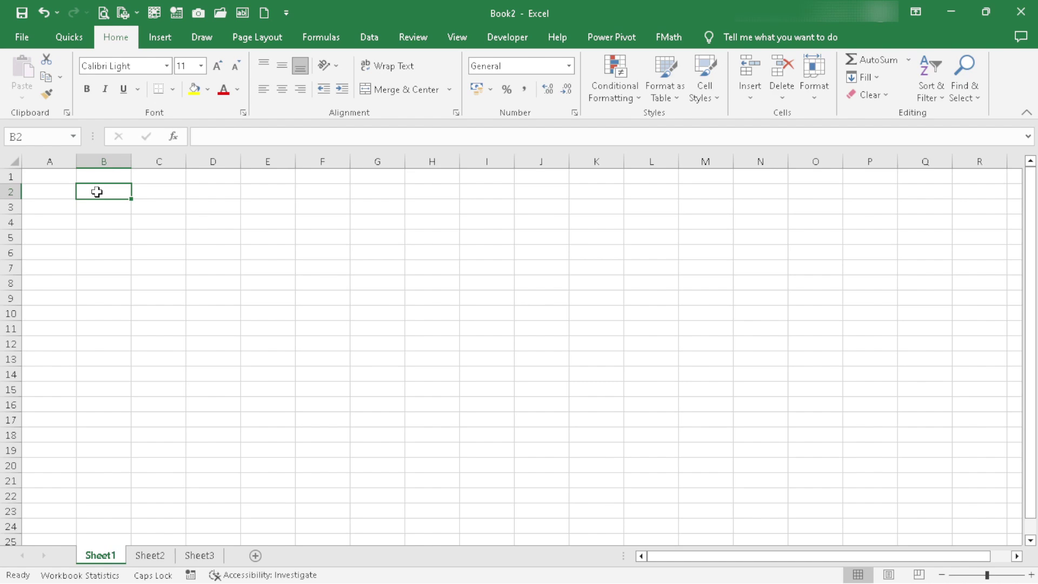
pyautogui.write('mONDAY')
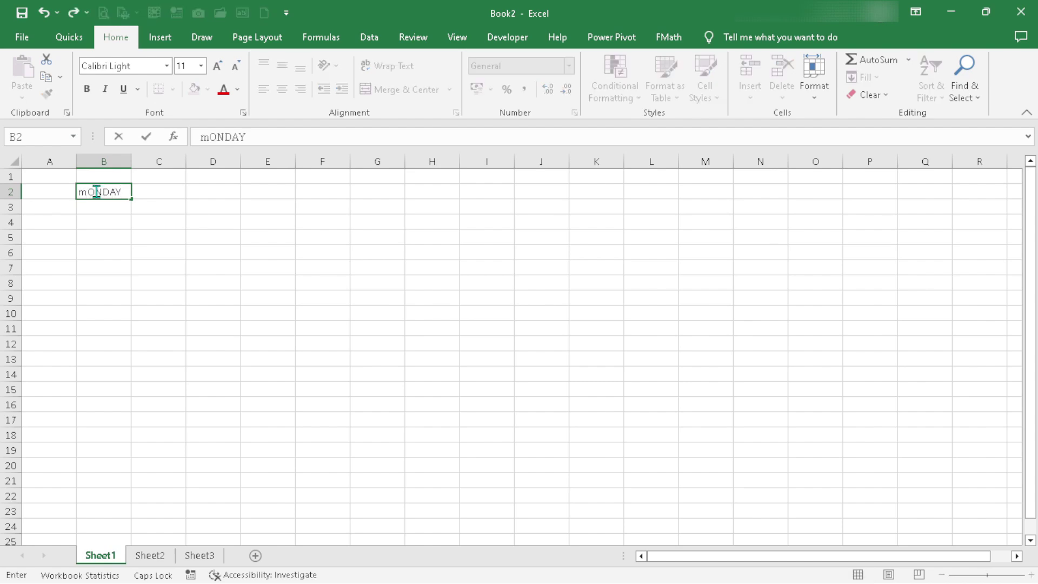
pyautogui.press('capslock')
pyautogui.press('Return')
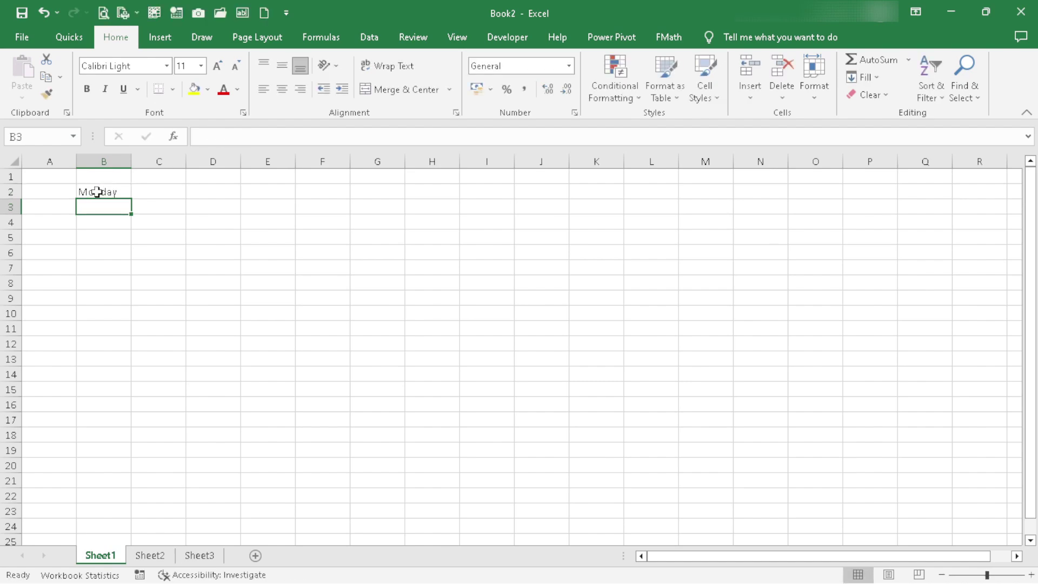
# Fill the weekday series from Monday in cell B2 down to Sunday in cell B8
pyautogui.click(97, 192)
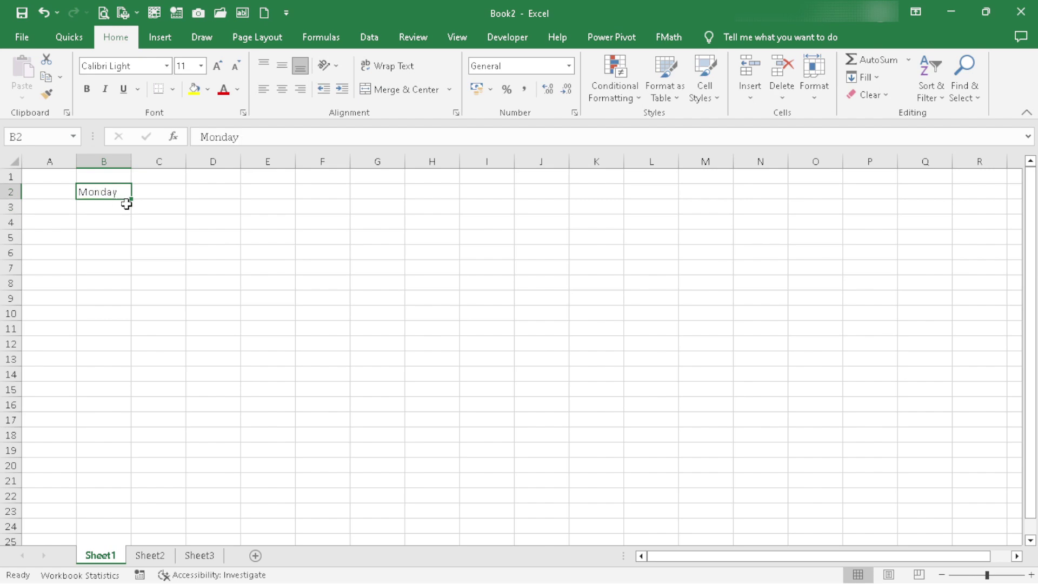
pyautogui.moveTo(131, 199); pyautogui.dragTo(132, 290)
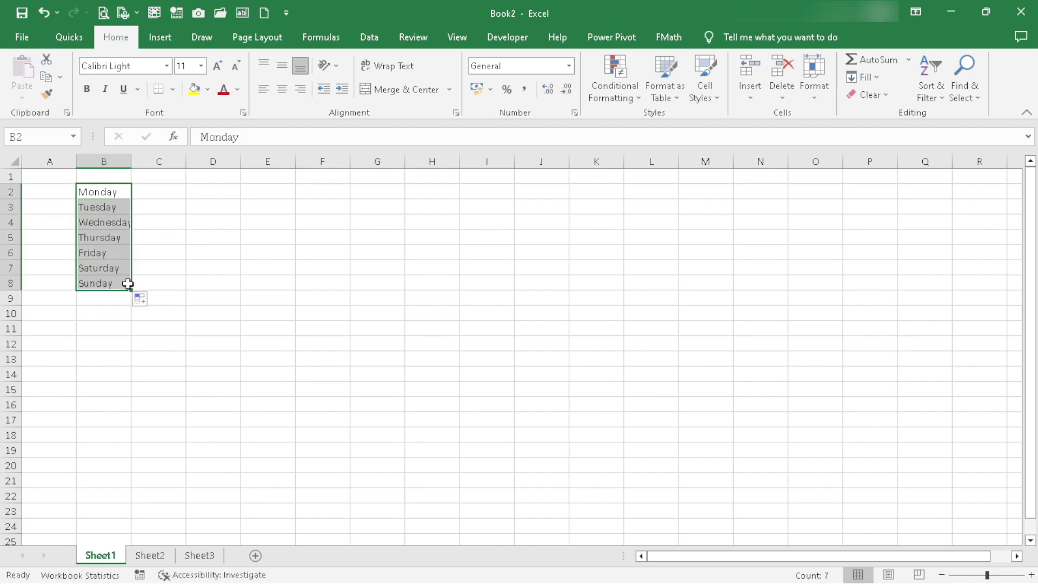
pyautogui.click(142, 299)
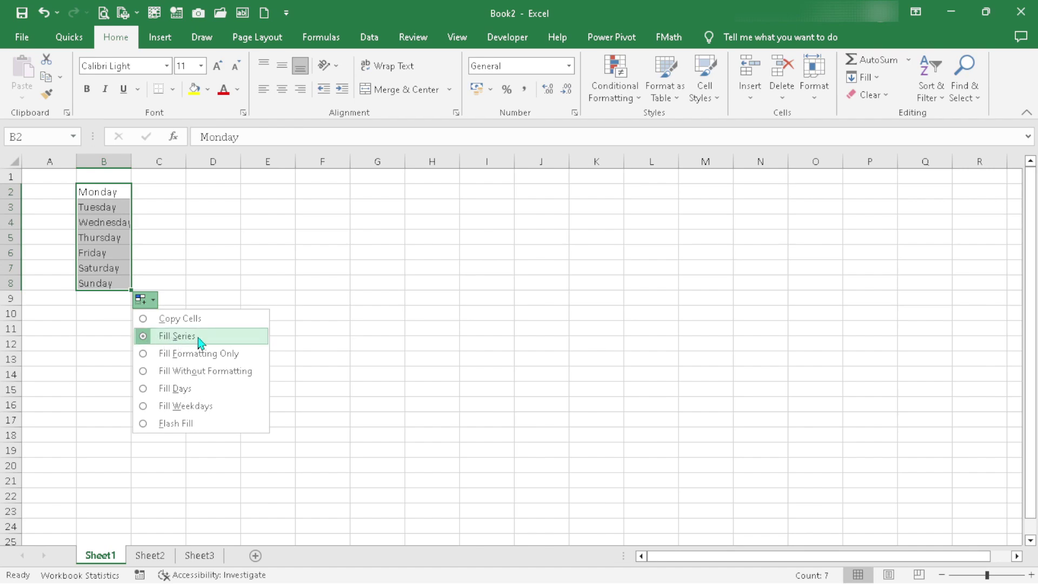
pyautogui.click(143, 193)
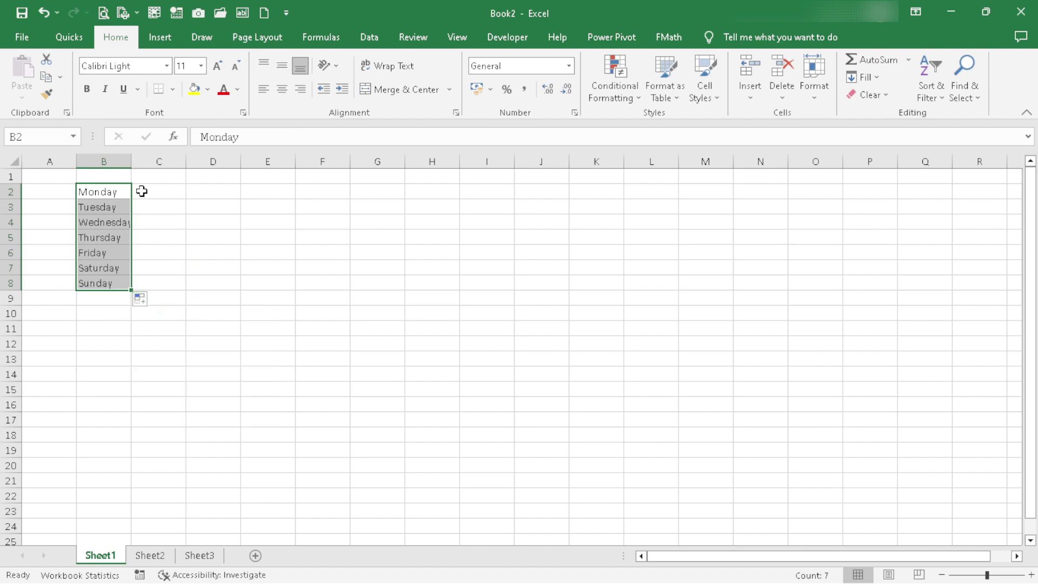
# Open the custom lists editor from the advanced Excel options and view the built-in Sunday, Monday, Tuesday list
pyautogui.click(22, 37)
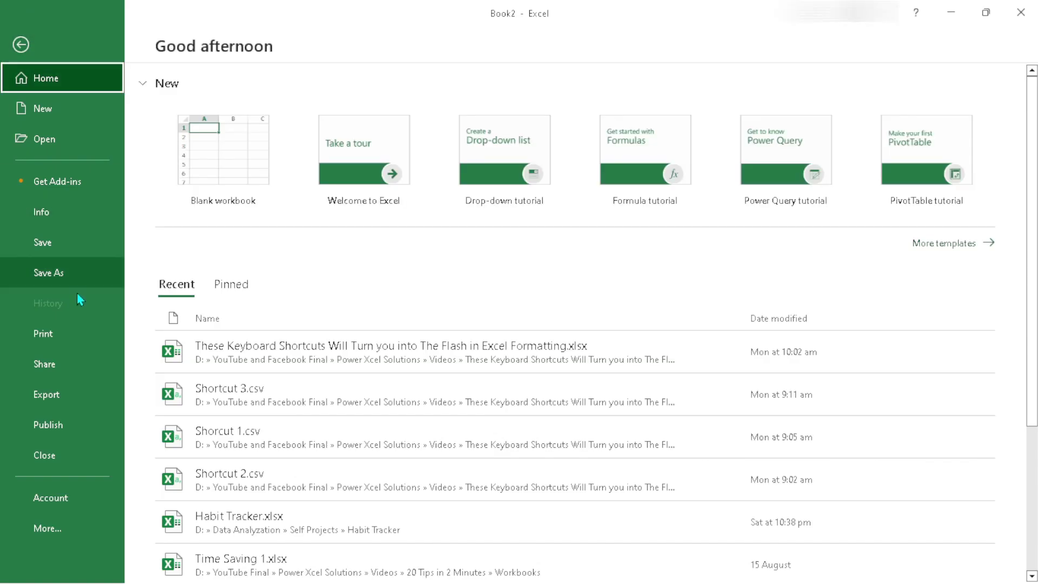
pyautogui.click(68, 528)
pyautogui.click(169, 391)
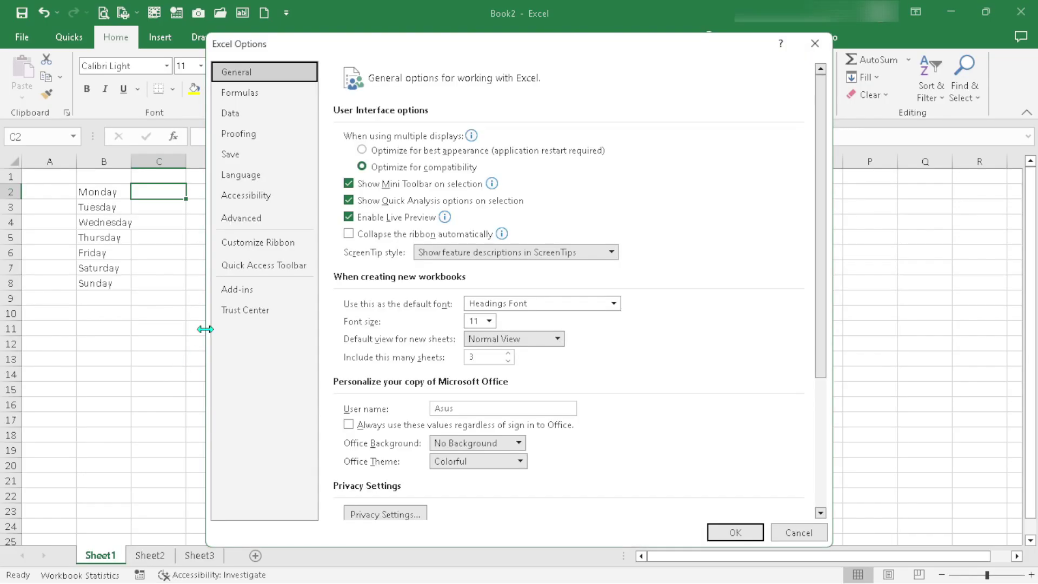
pyautogui.click(256, 227)
pyautogui.scroll(-15, 582, 238)
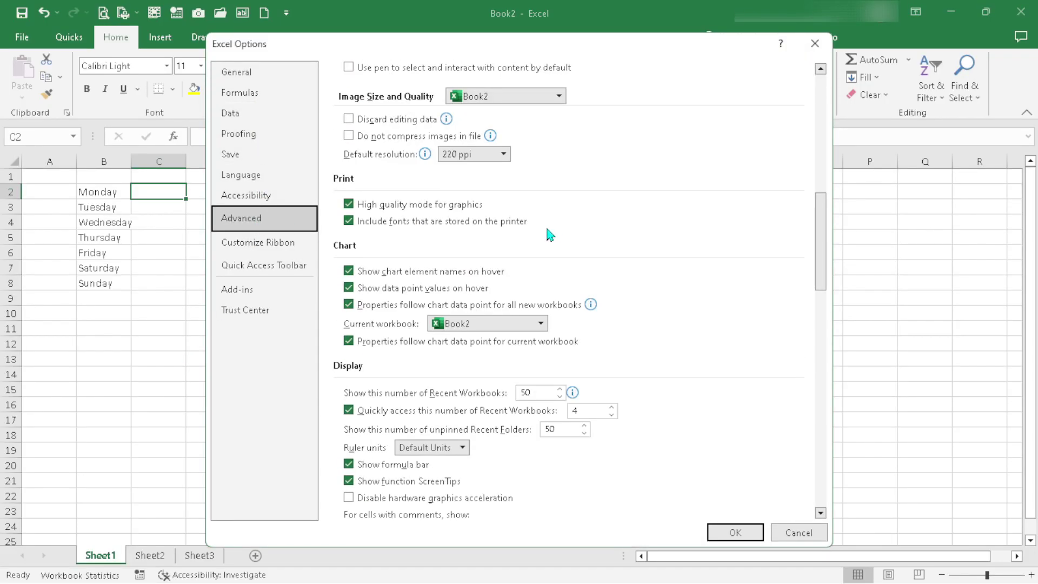
pyautogui.scroll(-9, 510, 234)
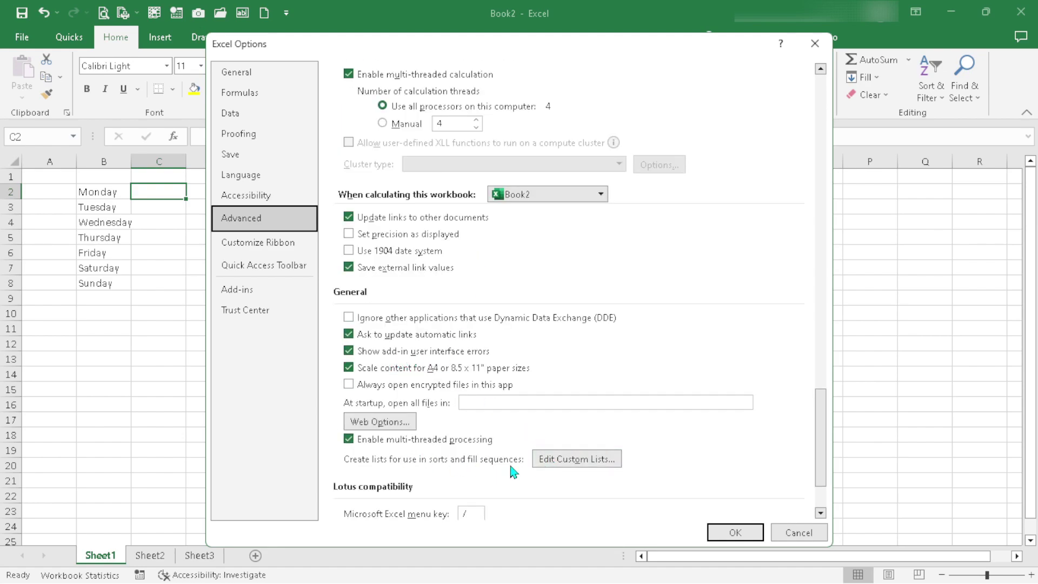
pyautogui.click(559, 465)
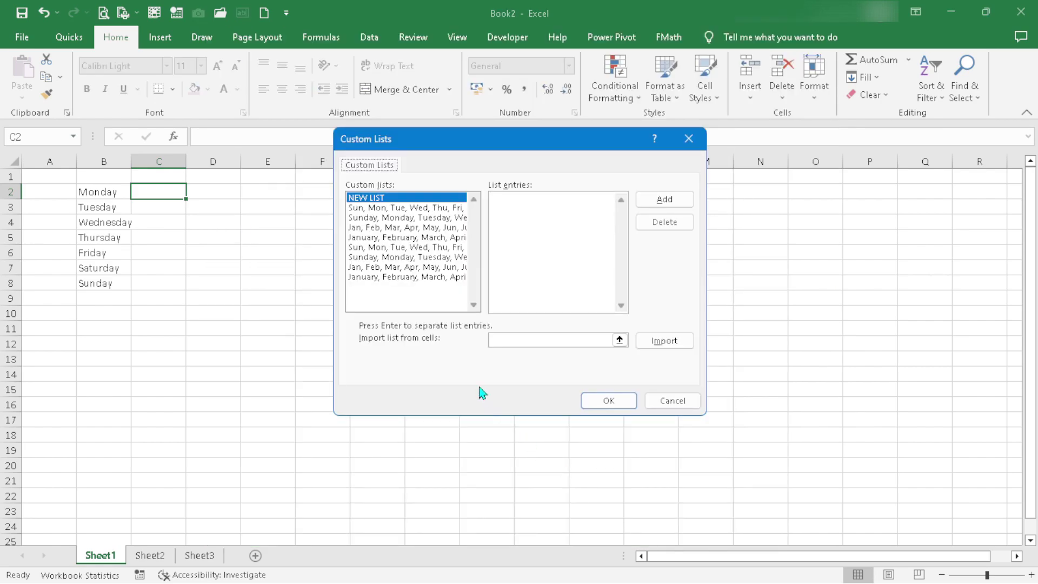
pyautogui.click(402, 218)
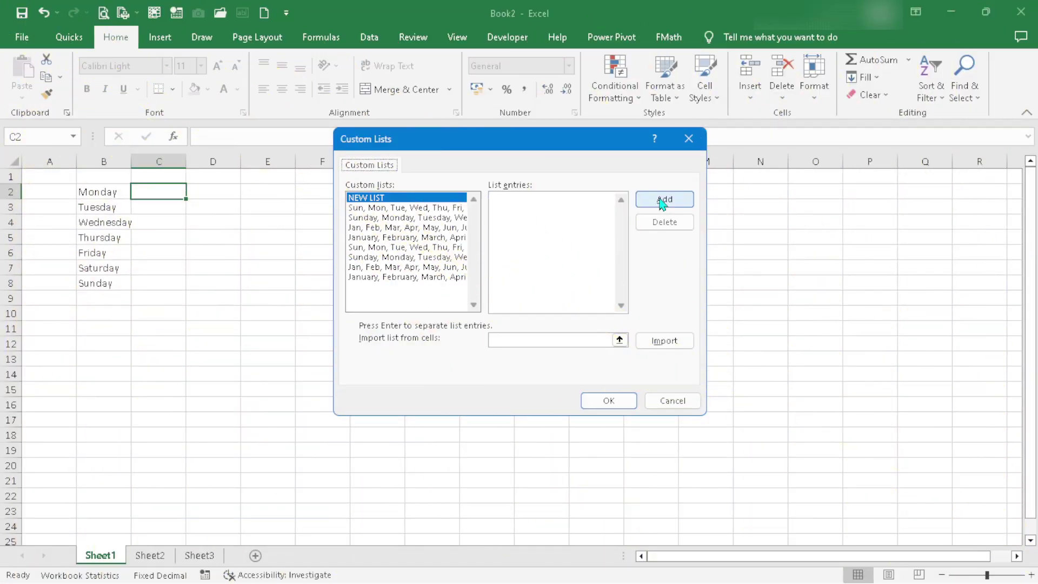
# Add a new custom list with the entries Ingredients, Packaging and Miscellaneous, and accept the options
pyautogui.click(662, 201)
pyautogui.write('Ingredients')
pyautogui.press('Return')
pyautogui.write('Packaging')
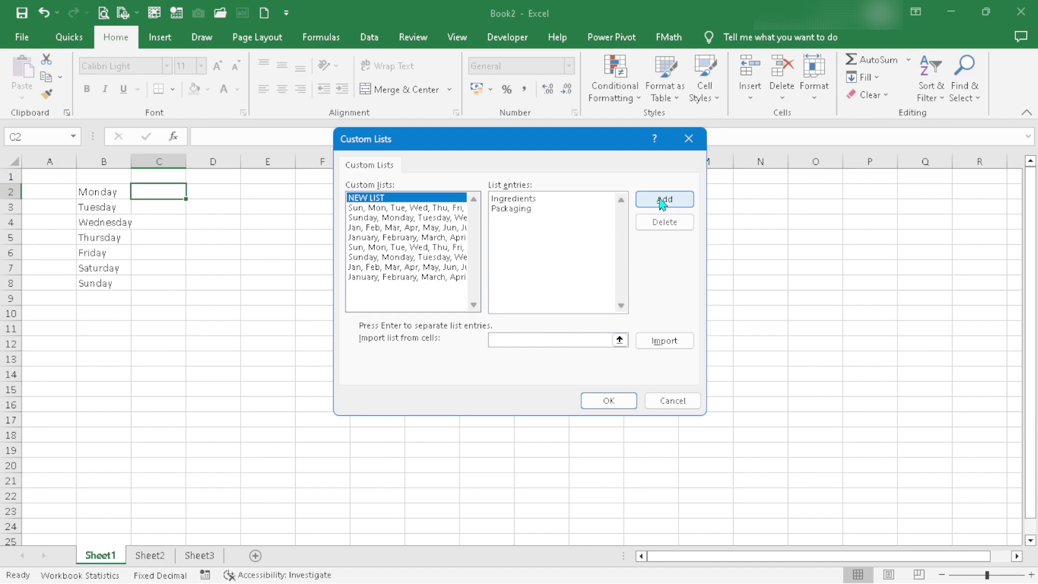
pyautogui.press('Return')
pyautogui.write('Miscellan')
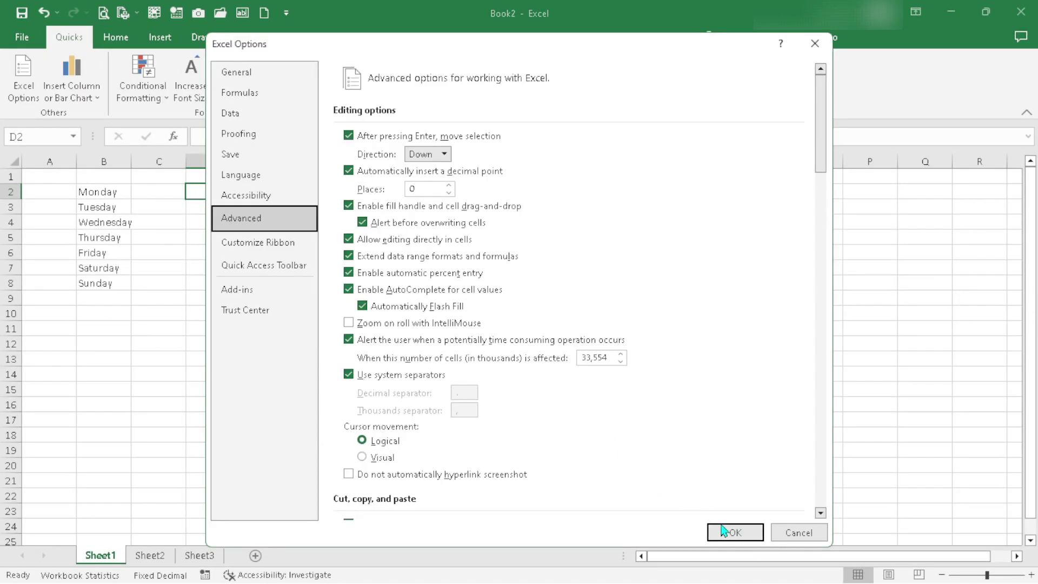
pyautogui.click(730, 531)
# Enter Ingredients in cell D2 and fill the custom list down to cell D4
pyautogui.write('Ingrredients')
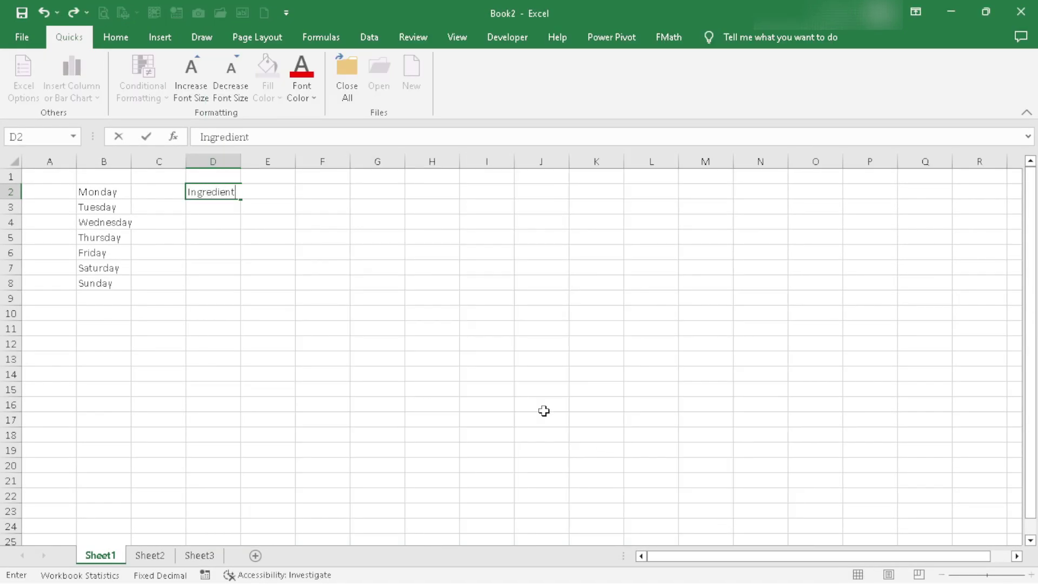
pyautogui.moveTo(241, 198); pyautogui.dragTo(238, 228)
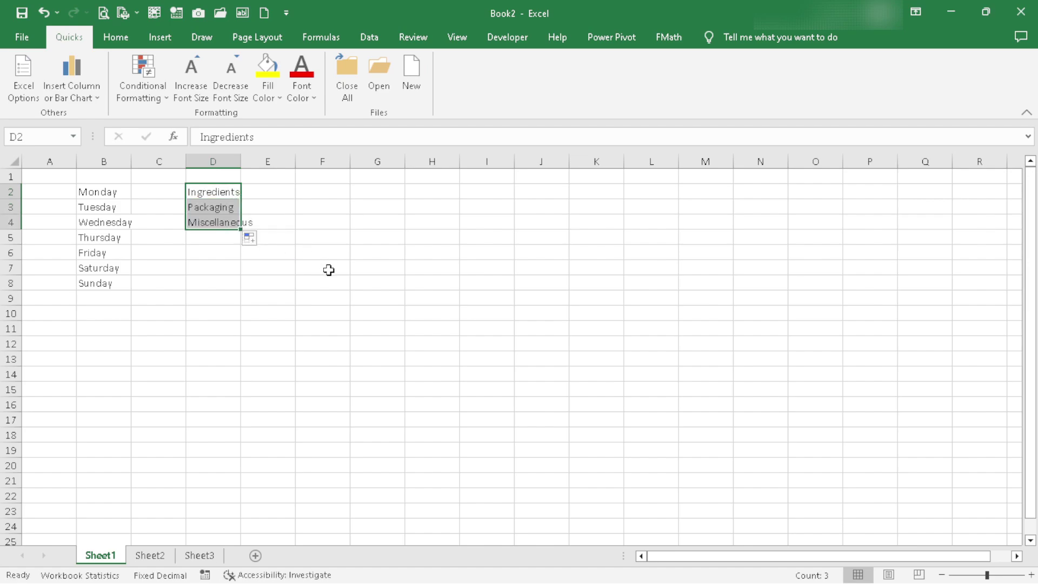
pyautogui.click(328, 269)
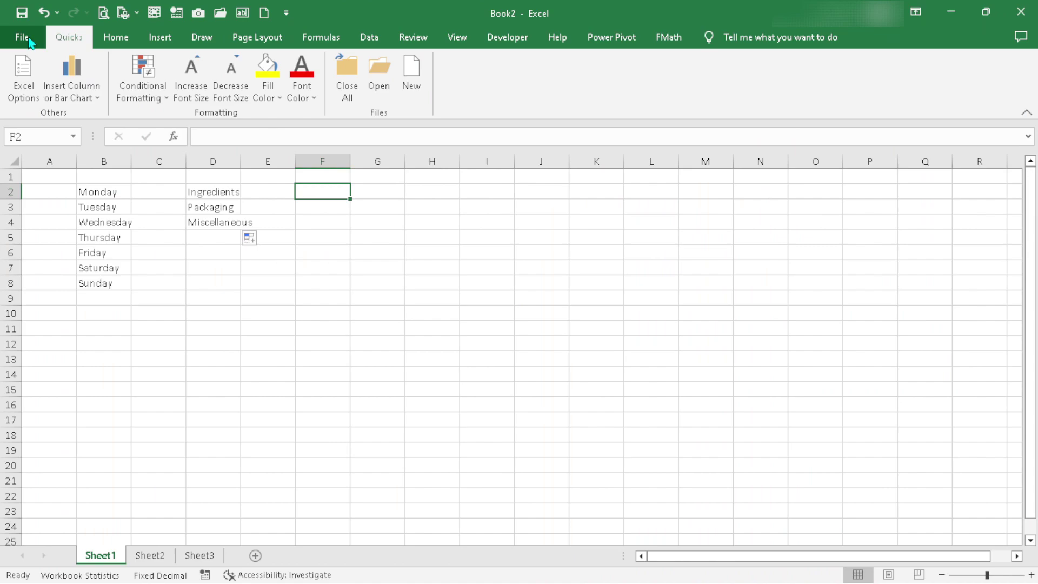
# Open the AutoCorrect settings from the proofing options
pyautogui.click(24, 37)
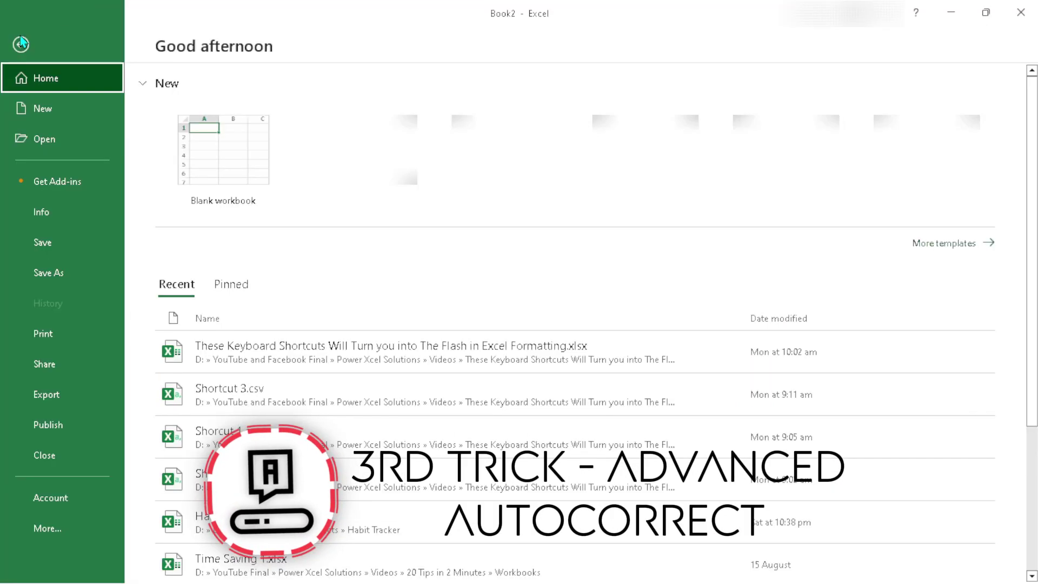
pyautogui.click(72, 531)
pyautogui.click(172, 394)
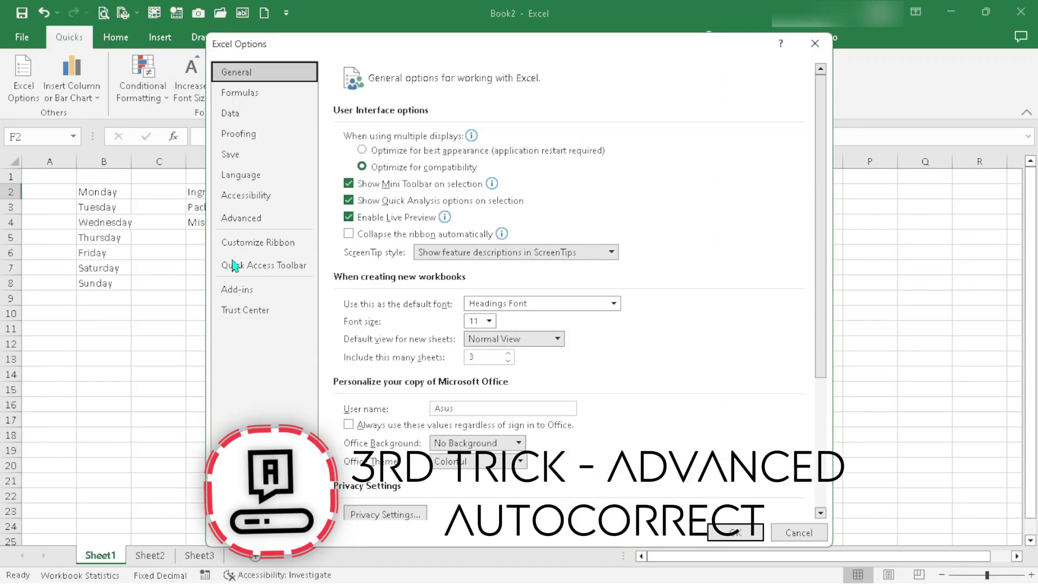
pyautogui.click(246, 134)
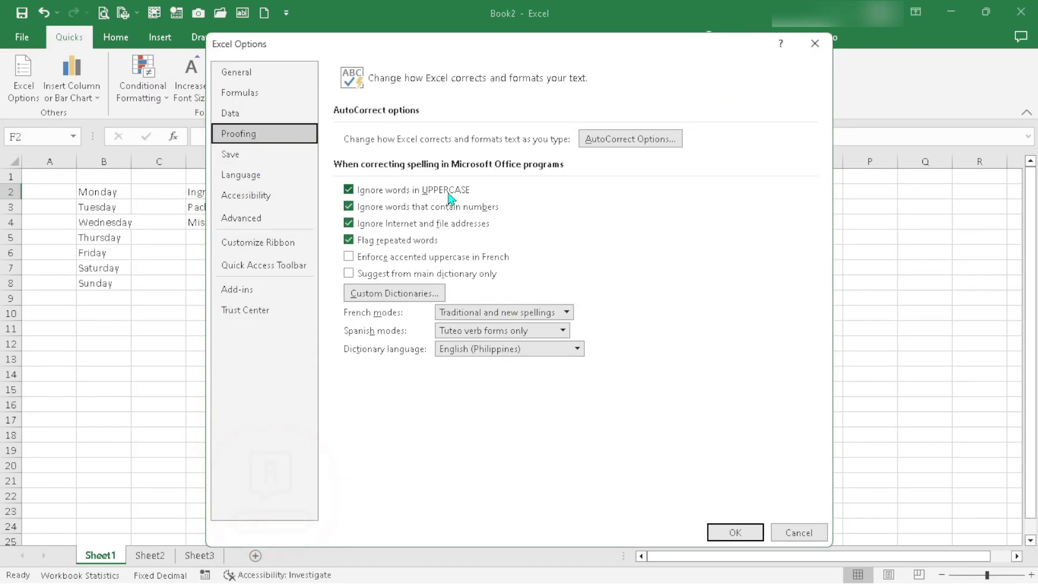
pyautogui.click(652, 139)
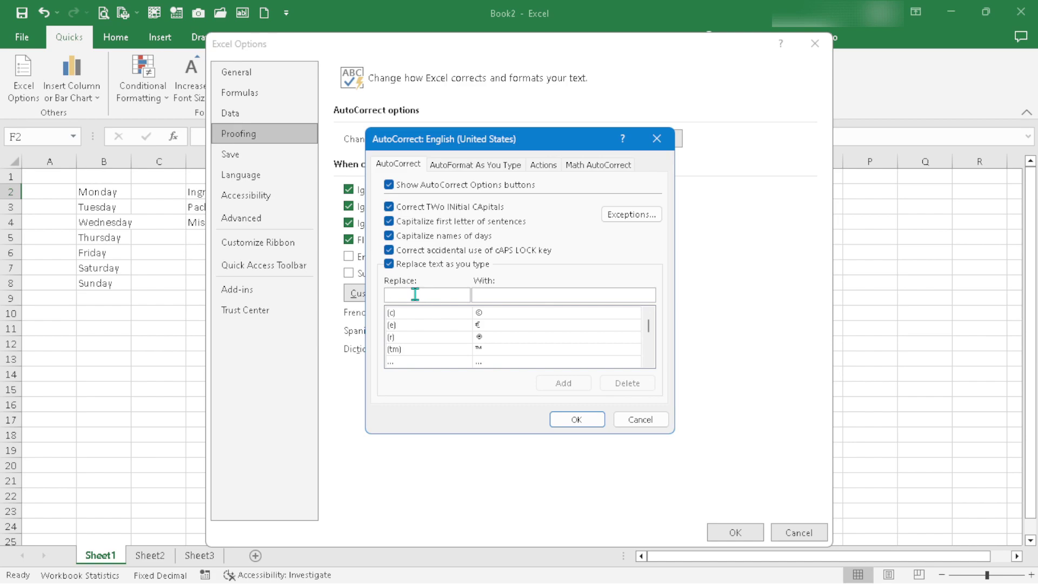
# Add an AutoCorrect entry that replaces NI with Net Income, and accept the options
pyautogui.write('NI')
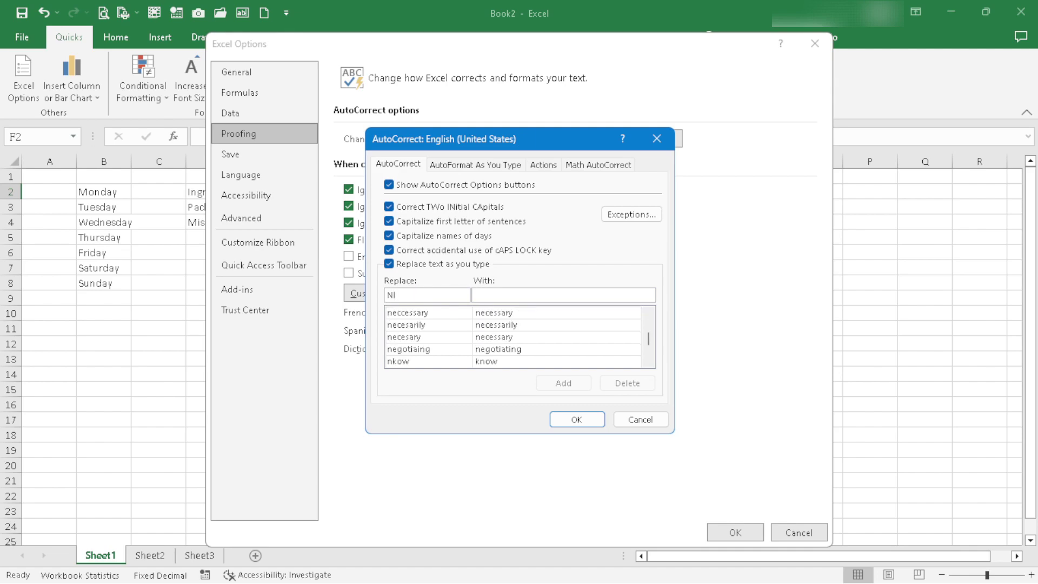
pyautogui.click(476, 295)
pyautogui.write('N')
pyautogui.press('BackSpace')
pyautogui.write('Net Income')
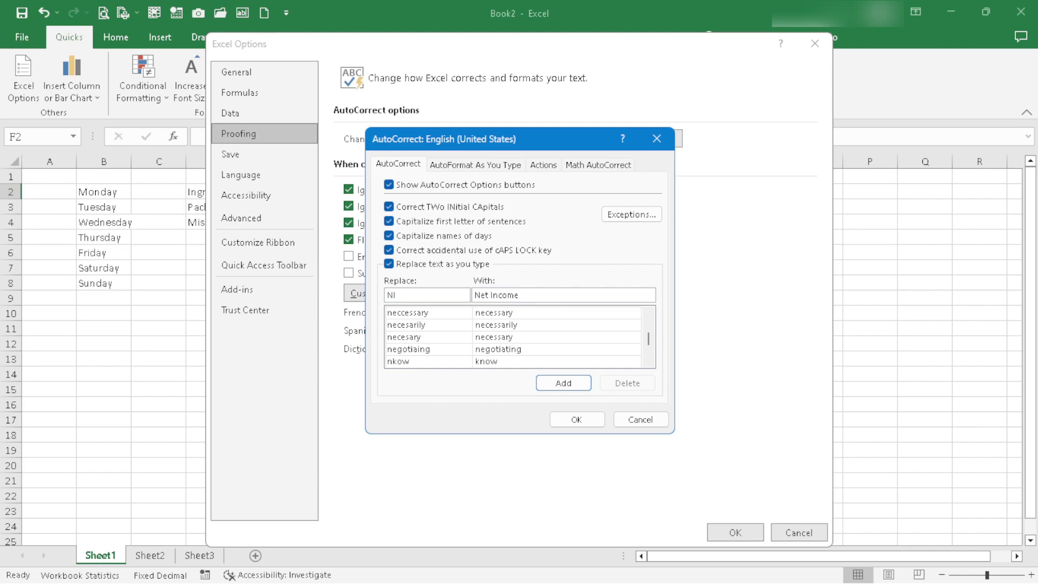
pyautogui.click(550, 384)
pyautogui.click(568, 420)
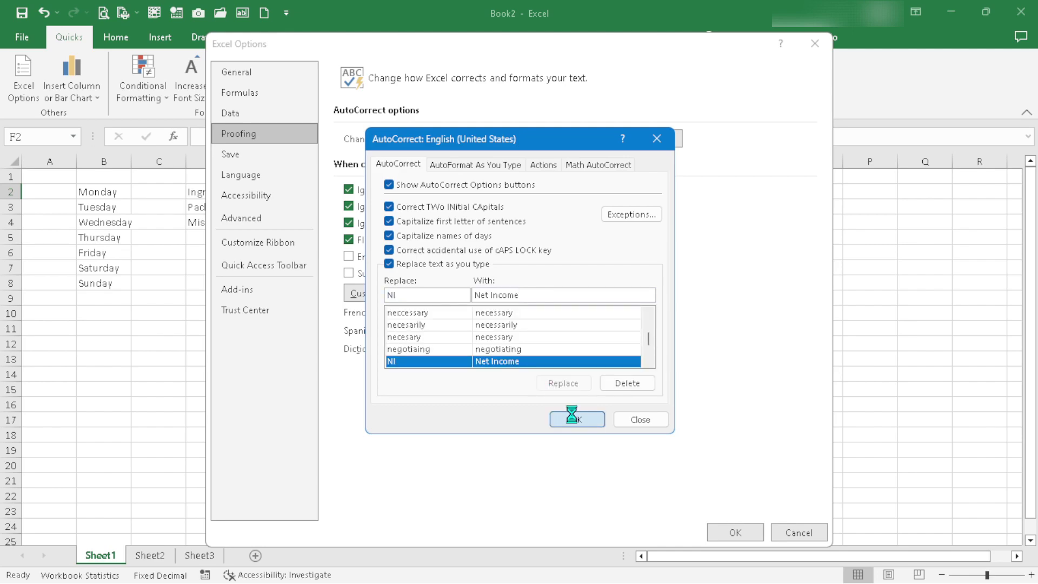
pyautogui.click(736, 531)
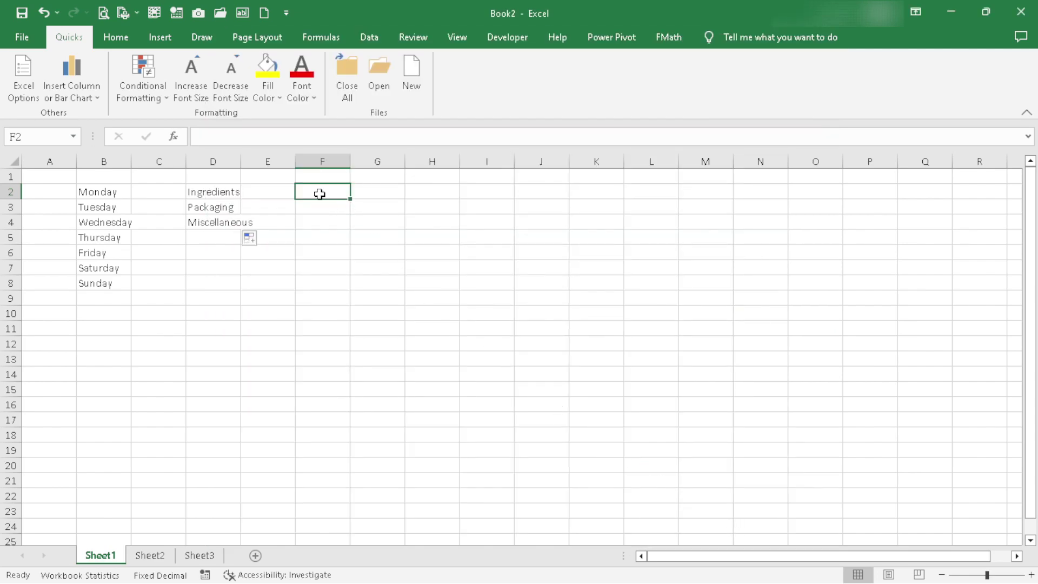
# Enter NI in cell F2 and Year-to-Date-Sales-Performance Analysis in cell F3
pyautogui.click(367, 342)
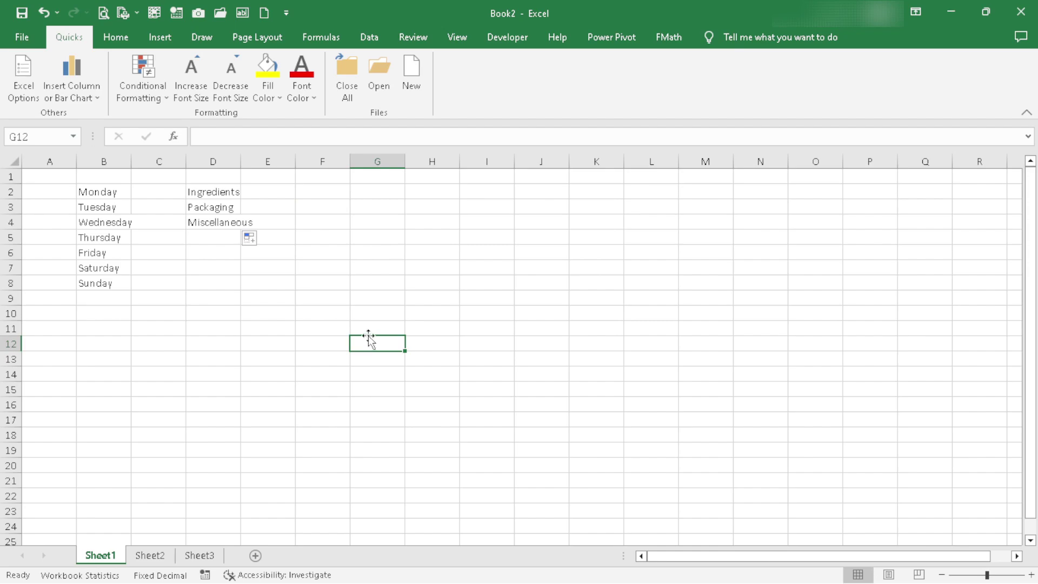
pyautogui.click(328, 193)
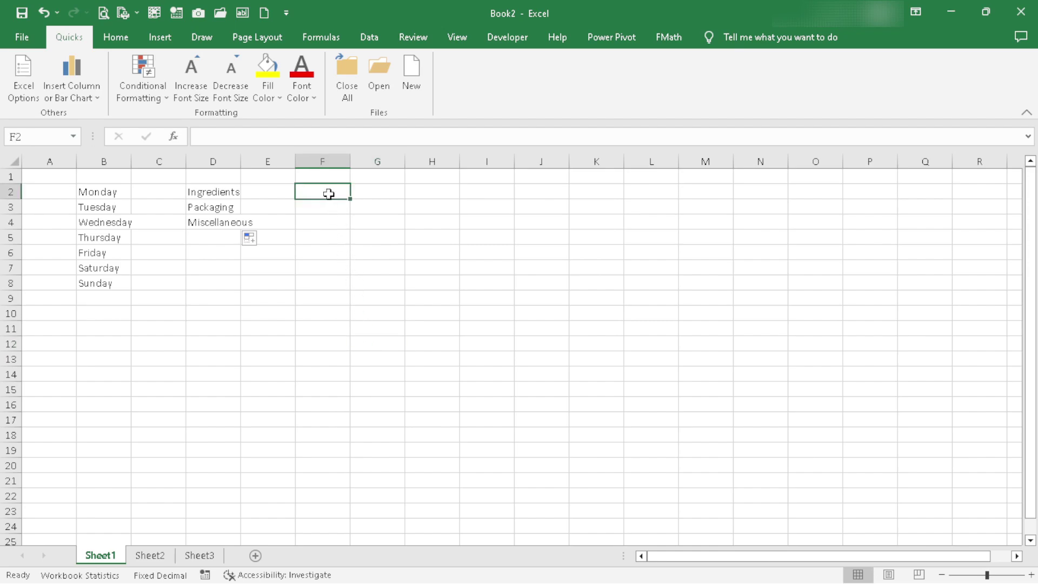
pyautogui.doubleClick(328, 193)
pyautogui.write('NI')
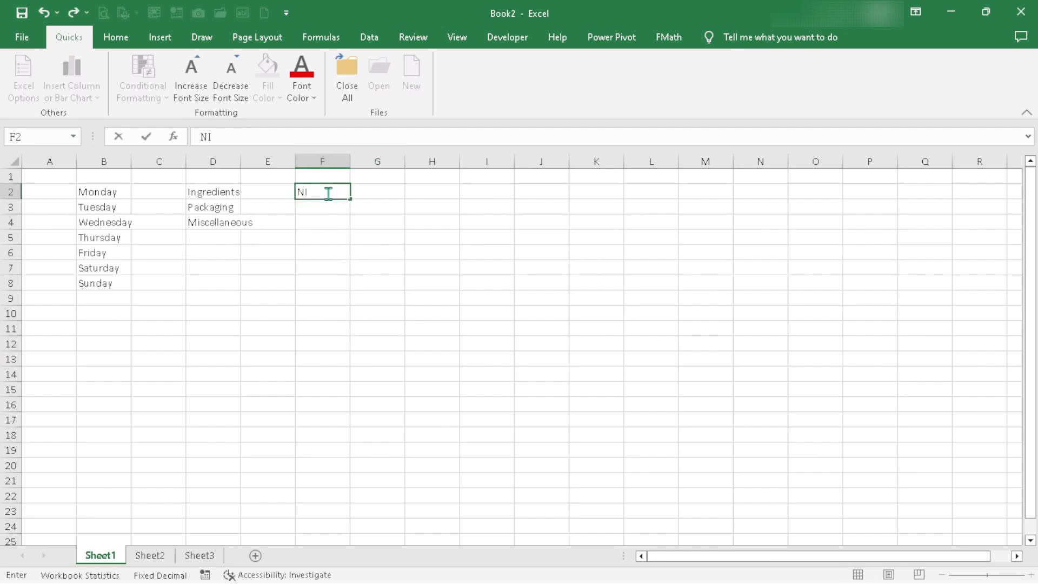
pyautogui.press('Return')
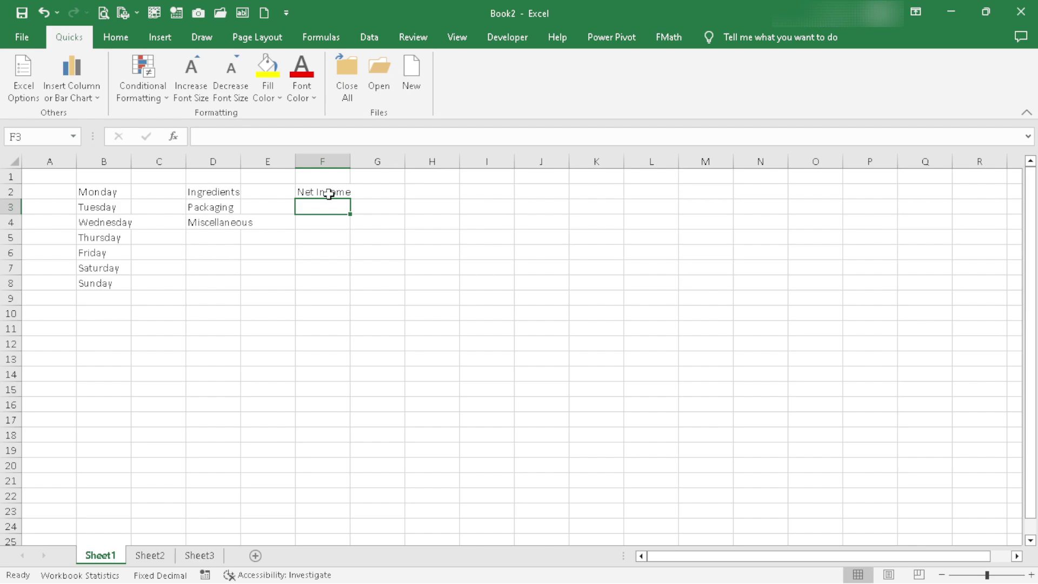
pyautogui.write('Year-to-Date-Sales-Performance Analysis')
pyautogui.click(325, 266)
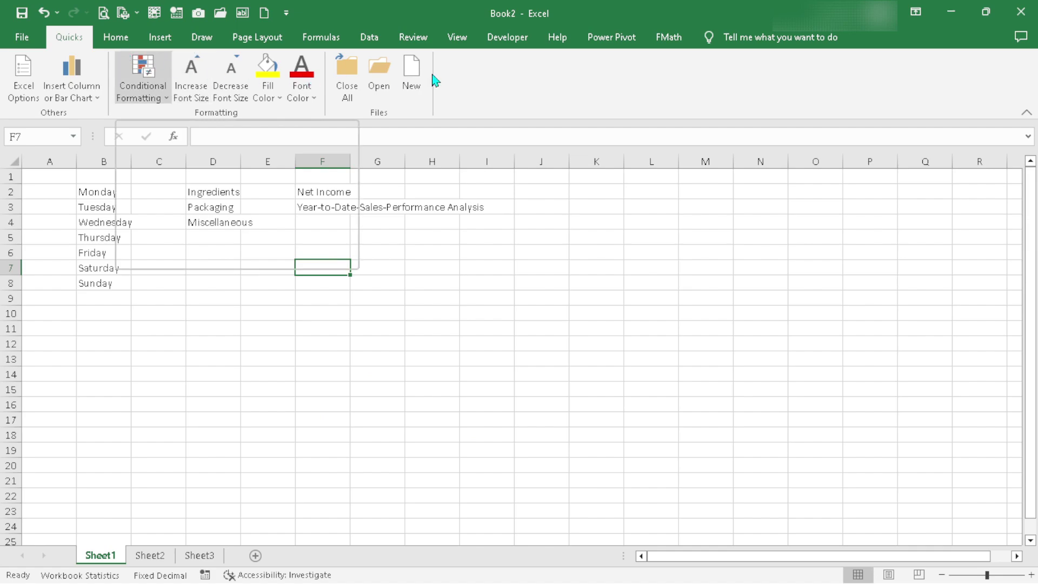
pyautogui.click(115, 36)
pyautogui.scroll(-7, 474, 87)
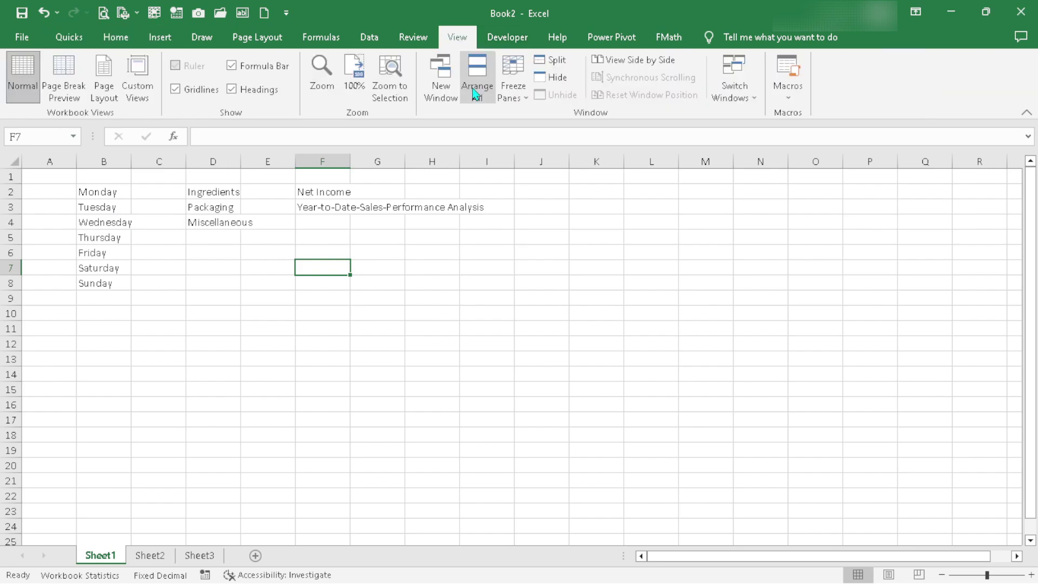
pyautogui.scroll(8, 470, 92)
pyautogui.scroll(-10, 468, 93)
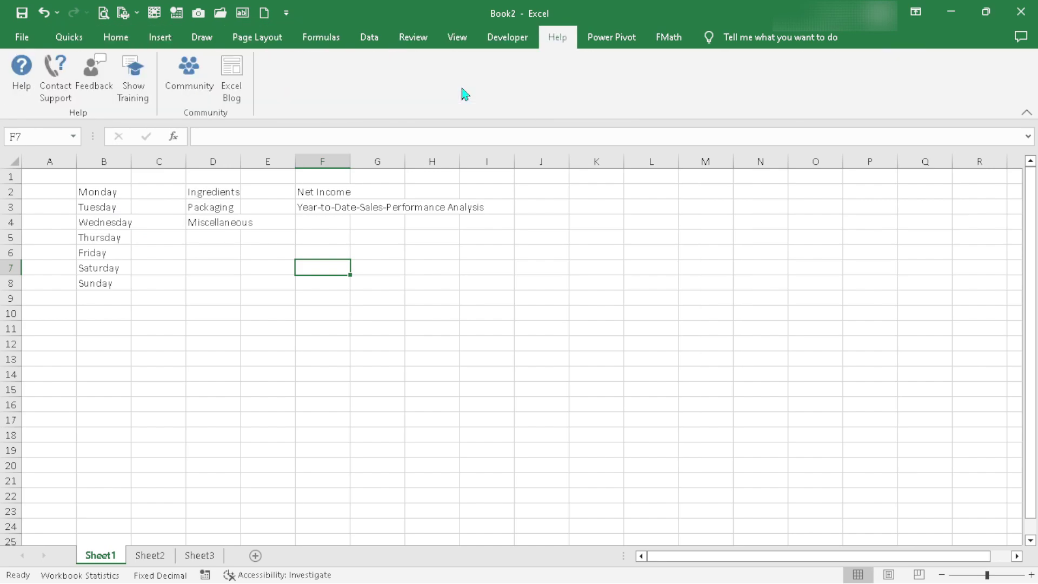
pyautogui.scroll(1, 464, 93)
pyautogui.scroll(8, 464, 93)
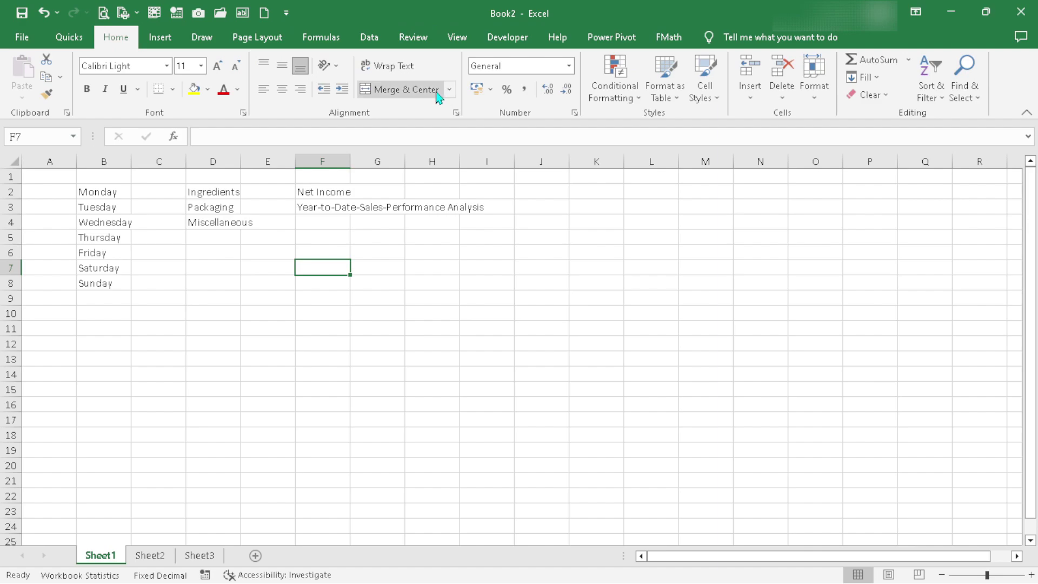
# Draw a rectangle shape below the text entries, covering roughly cells D9 to H15
pyautogui.scroll(-1, 335, 92)
pyautogui.click(200, 104)
pyautogui.click(209, 145)
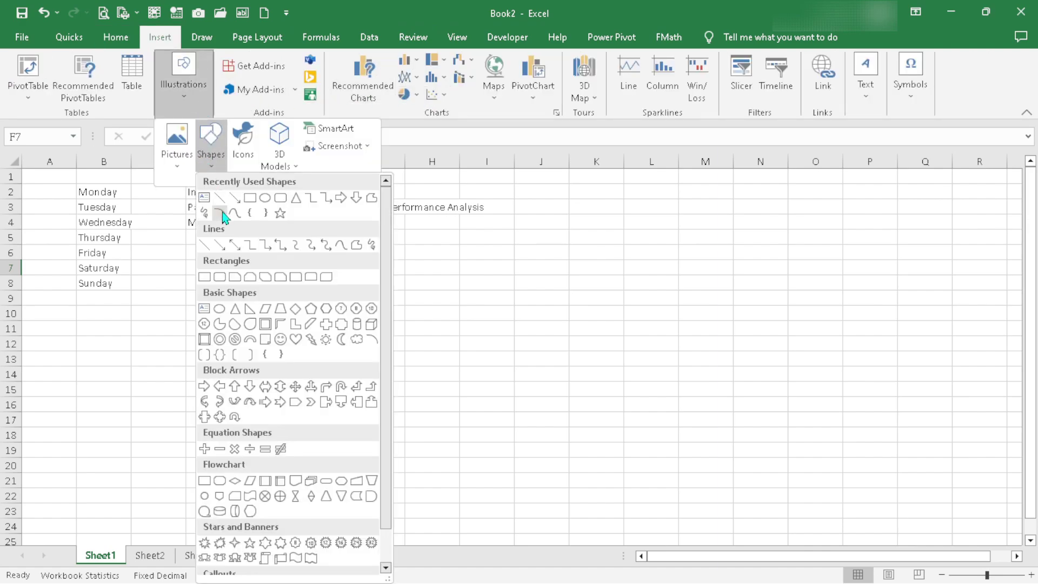
pyautogui.click(250, 198)
pyautogui.moveTo(200, 295); pyautogui.dragTo(450, 396)
# Change the rectangle's fill colour to dark gray and deselect it by selecting cell I8
pyautogui.scroll(12, 399, 99)
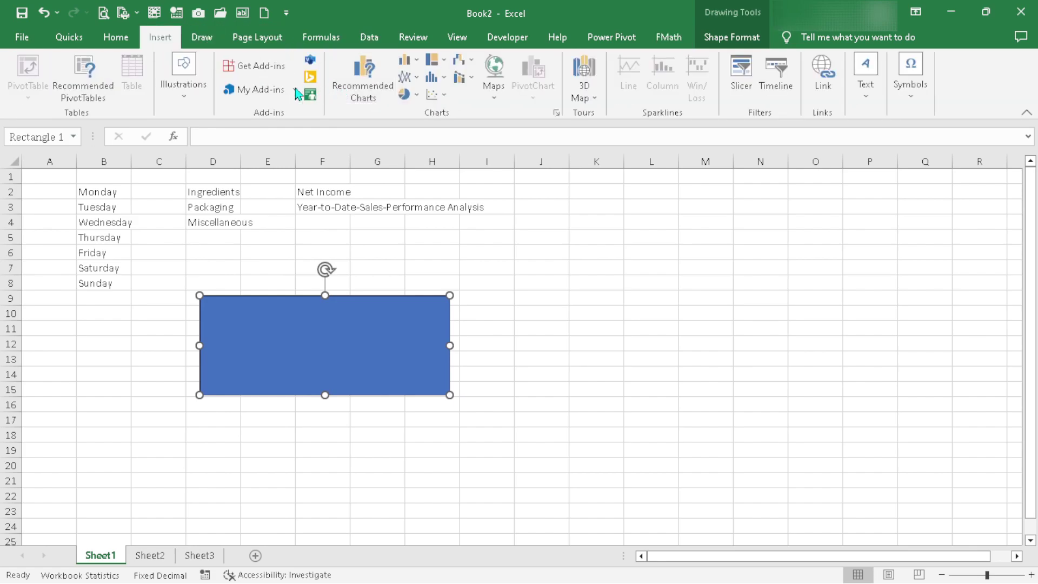
pyautogui.click(194, 92)
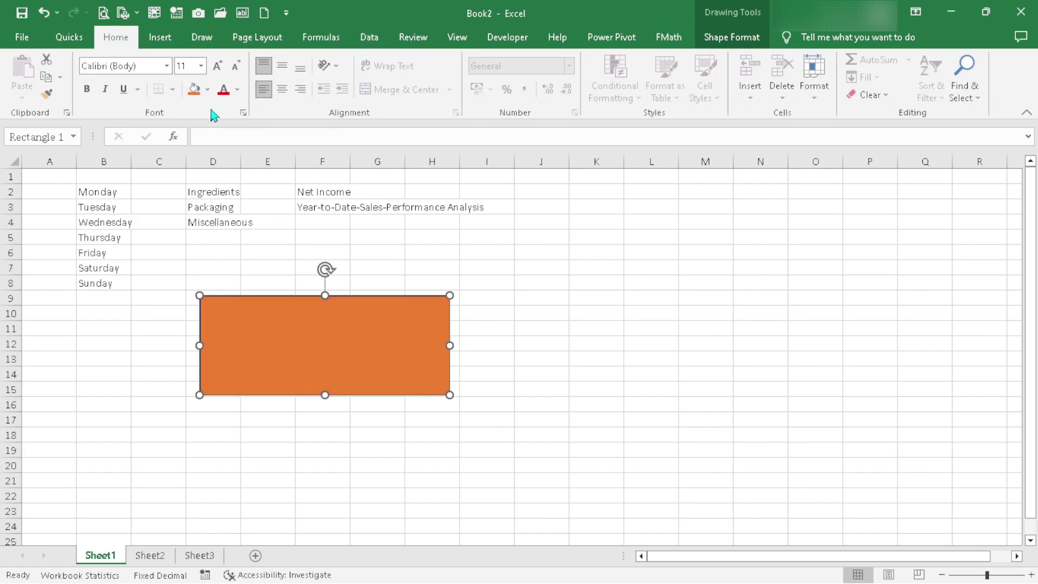
pyautogui.click(208, 90)
pyautogui.click(269, 188)
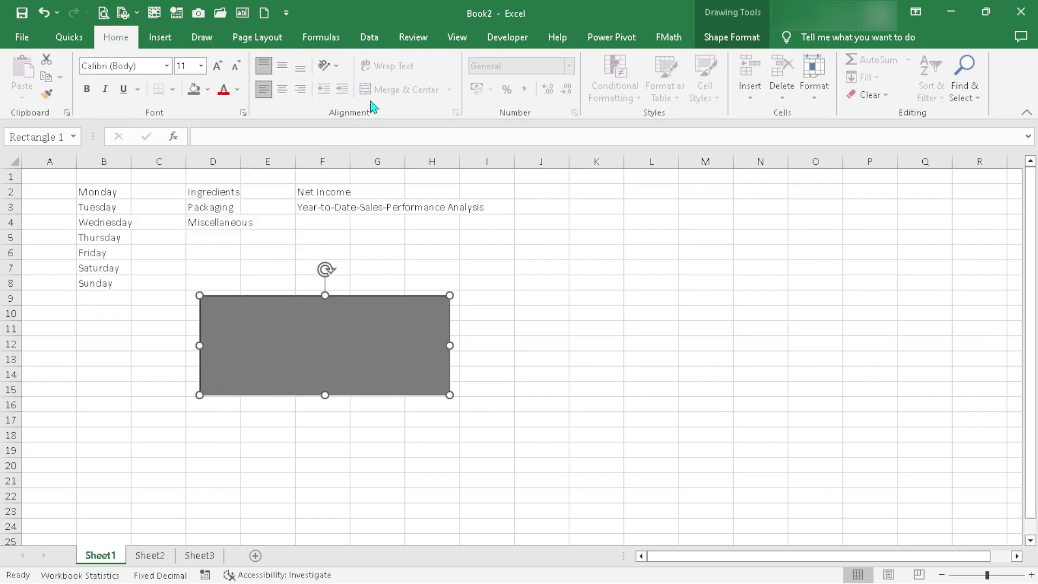
pyautogui.scroll(-7, 339, 65)
pyautogui.scroll(3, 339, 65)
pyautogui.click(486, 282)
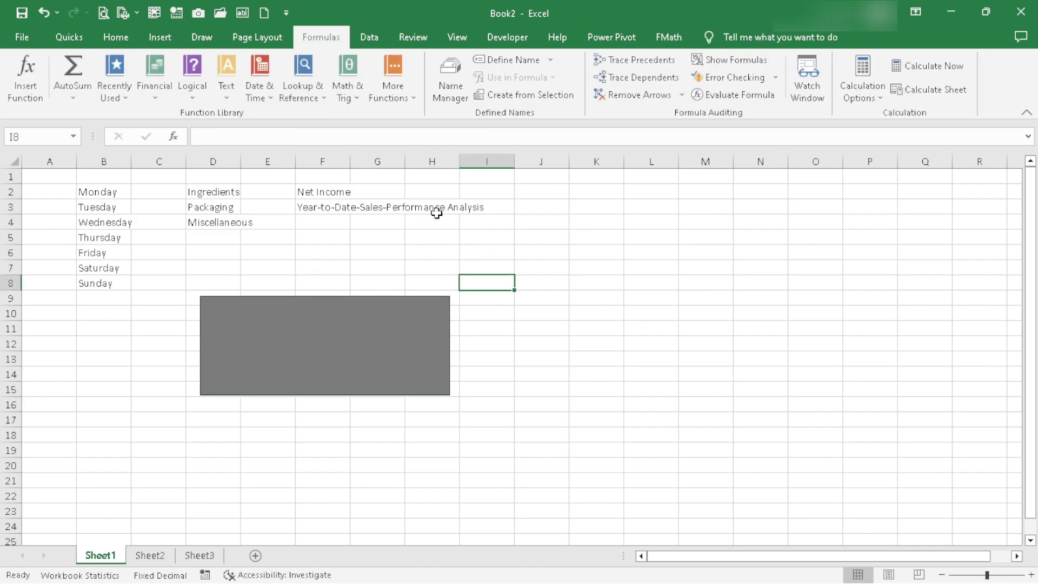
pyautogui.scroll(-3, 323, 86)
pyautogui.scroll(-3, 321, 85)
pyautogui.scroll(7, 320, 85)
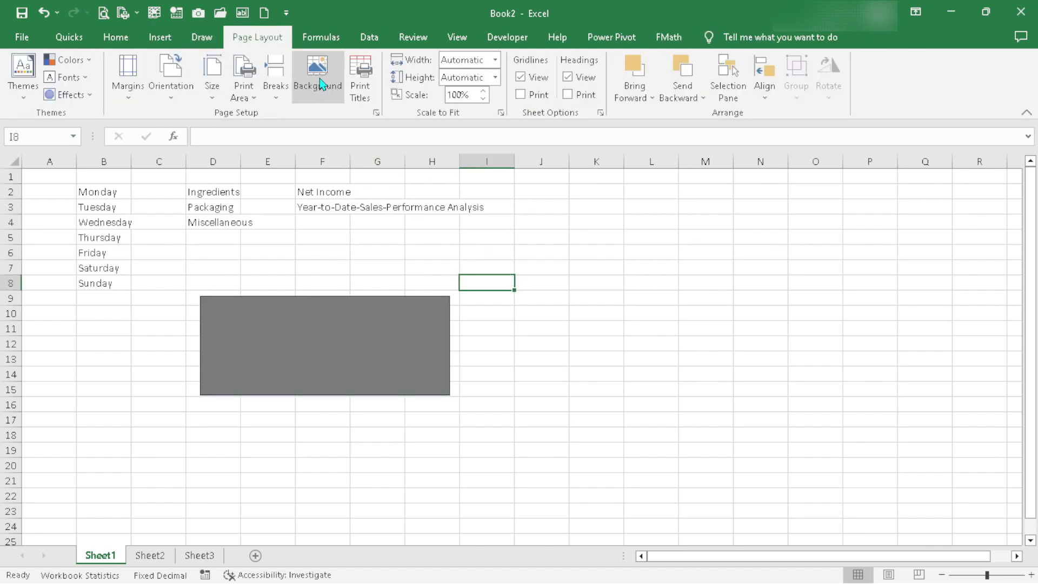
pyautogui.scroll(-8, 321, 86)
pyautogui.scroll(4, 321, 85)
# Display the ribbon's access key hints, including those for the Insert commands, and dismiss them by selecting cell J5
pyautogui.press('alt')
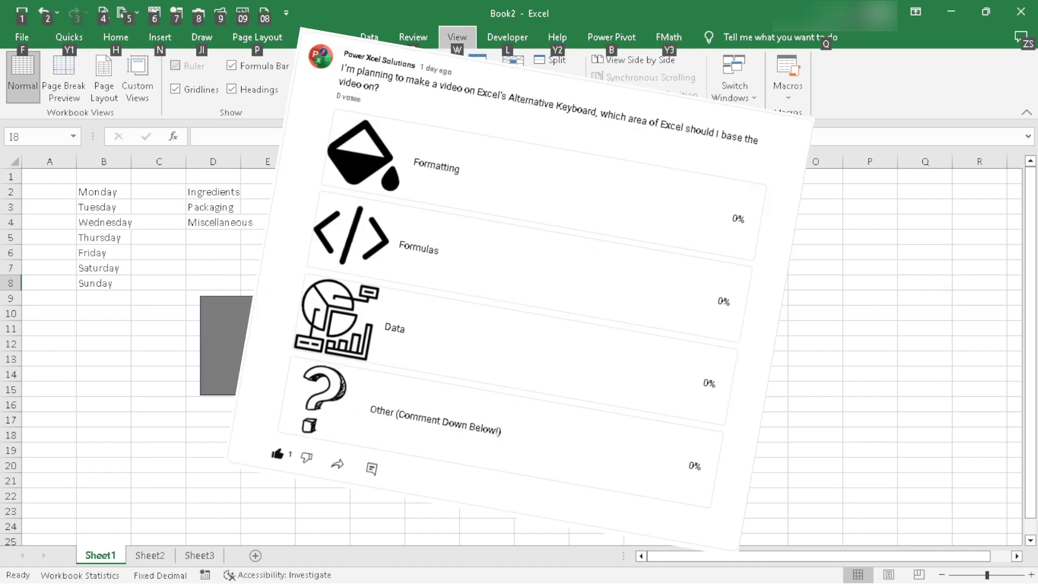
pyautogui.click(133, 42)
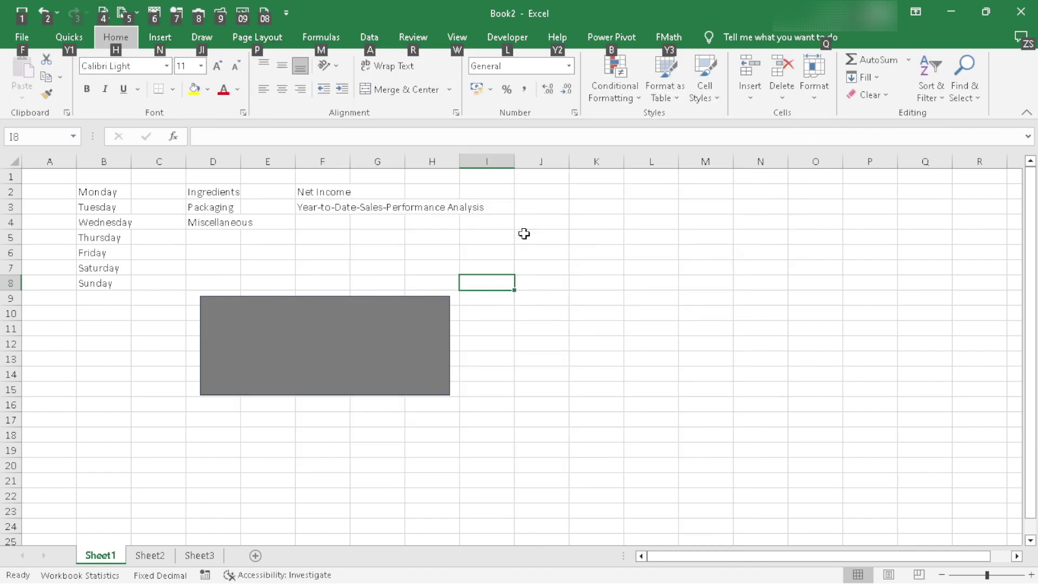
pyautogui.press('n')
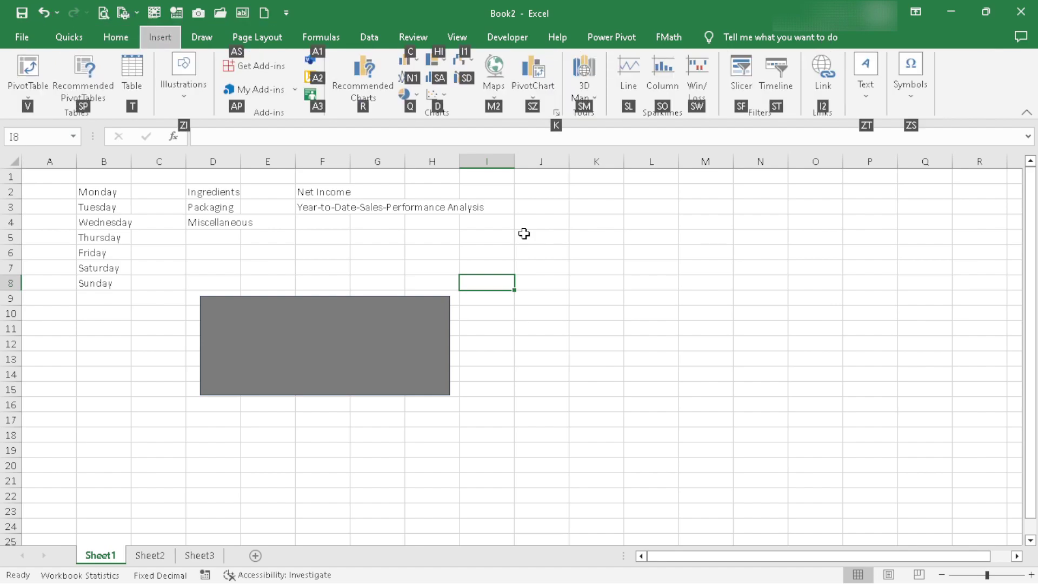
pyautogui.click(524, 234)
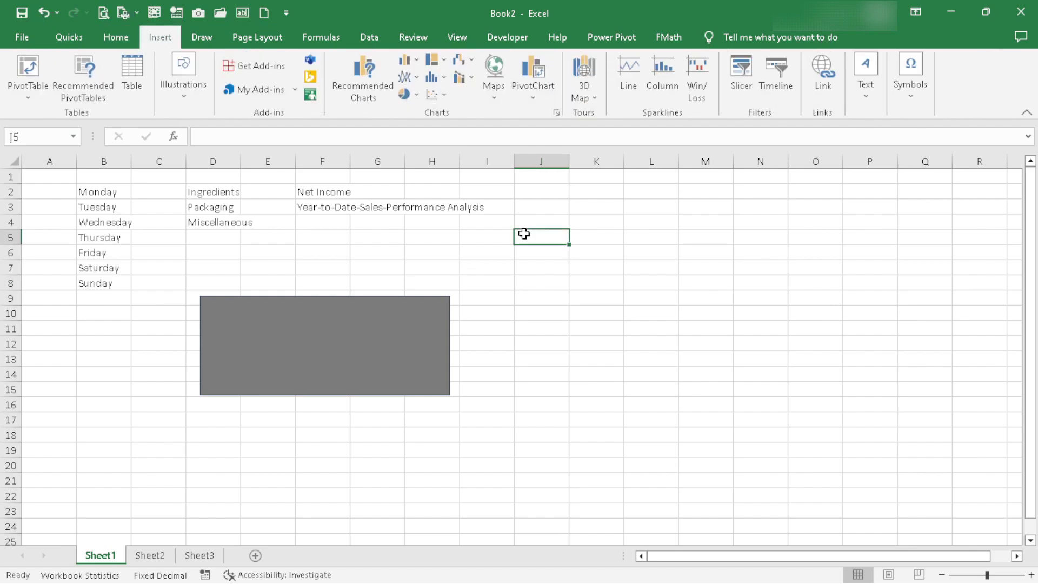